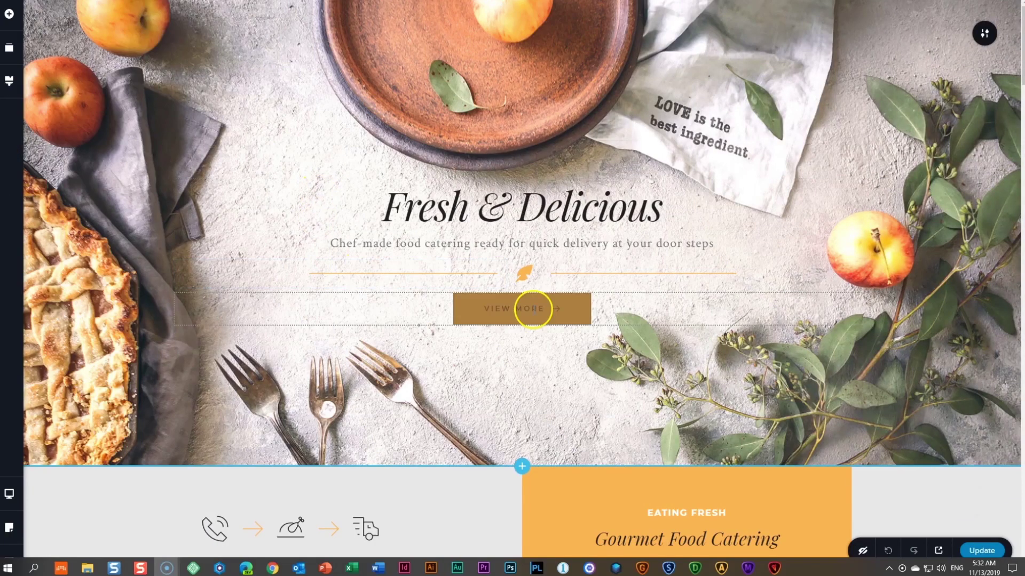
# - Link the hero VIEW MORE button to a new popup from the popup template library
pyautogui.click(530, 308)
pyautogui.click(511, 273)
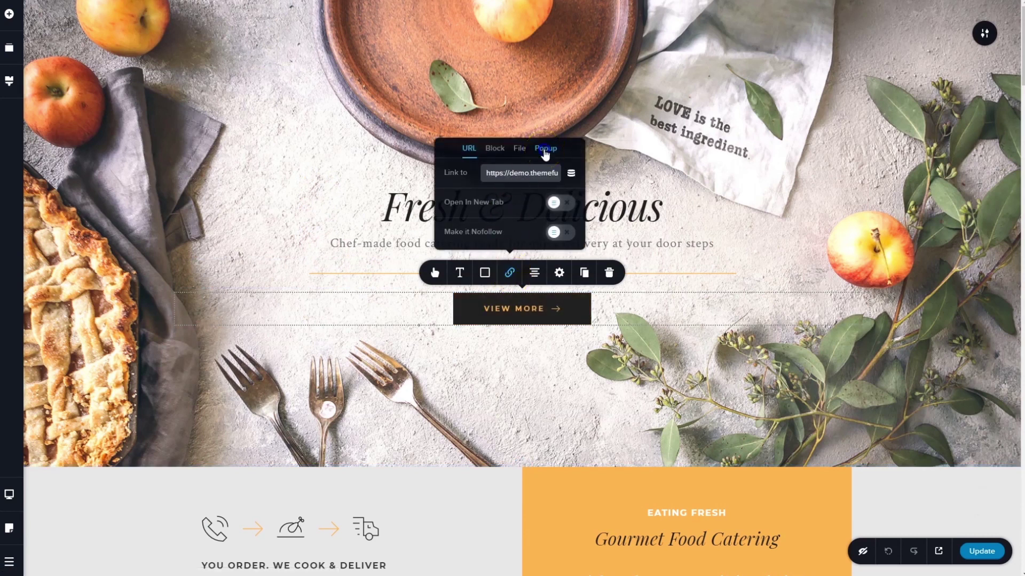
pyautogui.click(545, 152)
pyautogui.click(534, 196)
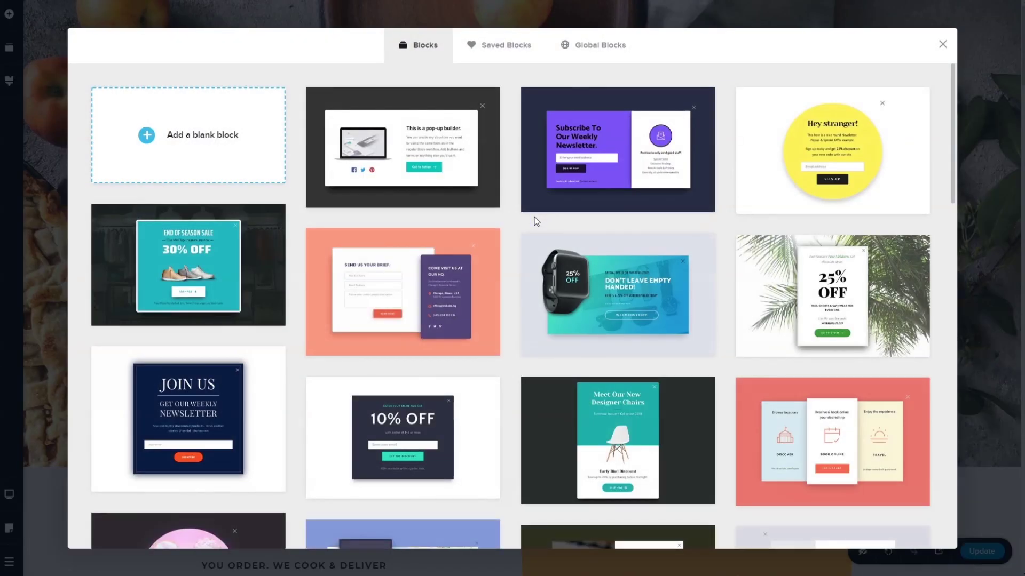
pyautogui.scroll(-2, 535, 221)
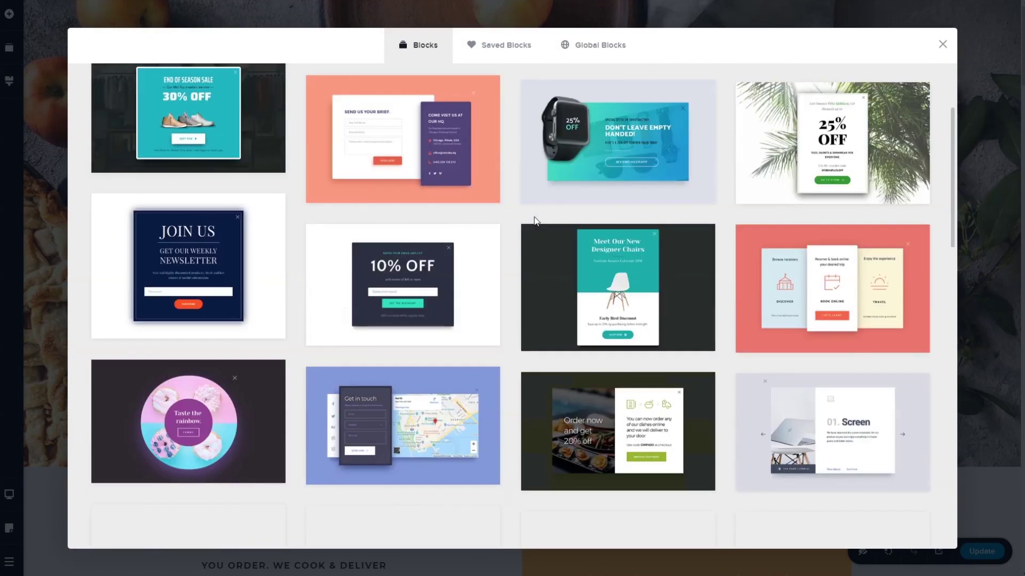
pyautogui.scroll(-3, 536, 221)
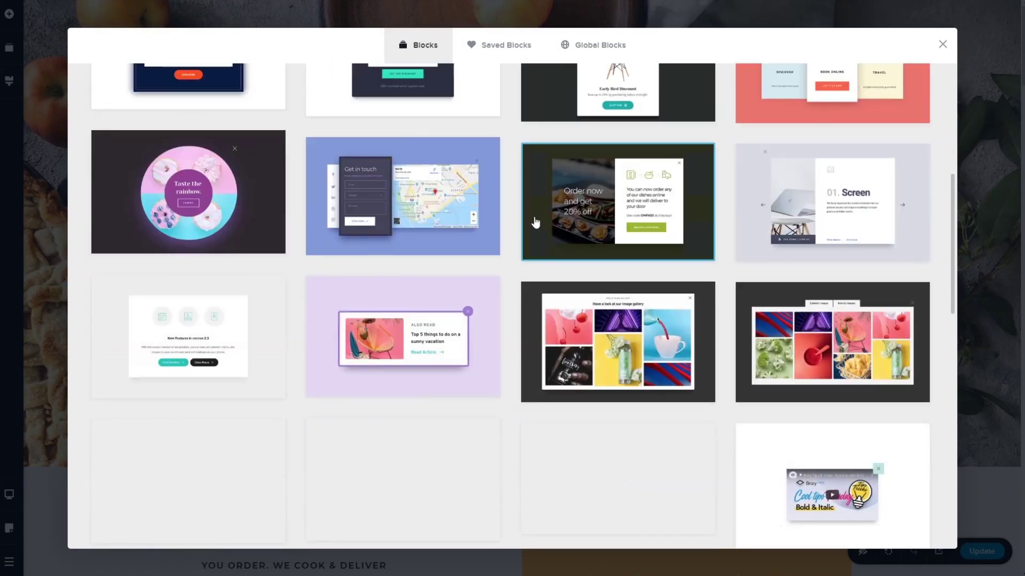
pyautogui.scroll(-3, 535, 220)
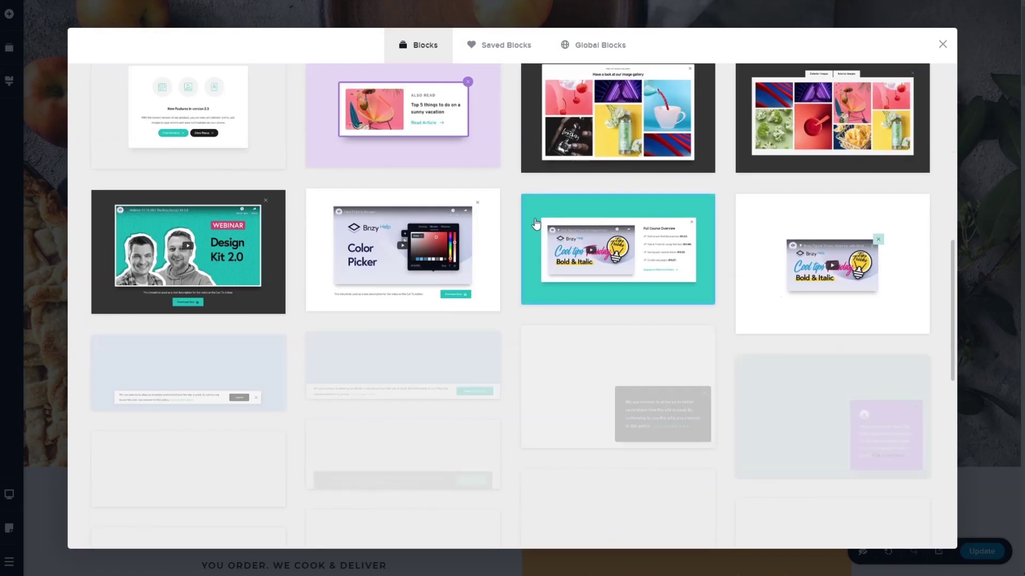
pyautogui.scroll(-3, 535, 221)
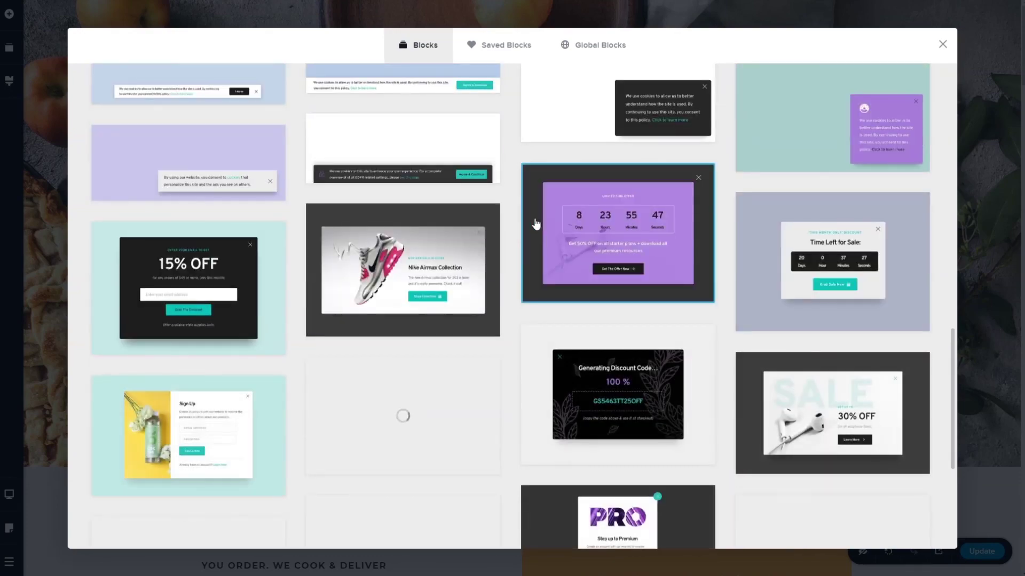
# - Insert the purple 'Subscribe To Our Weekly Newsletter' popup template for the hero button
pyautogui.click(534, 223)
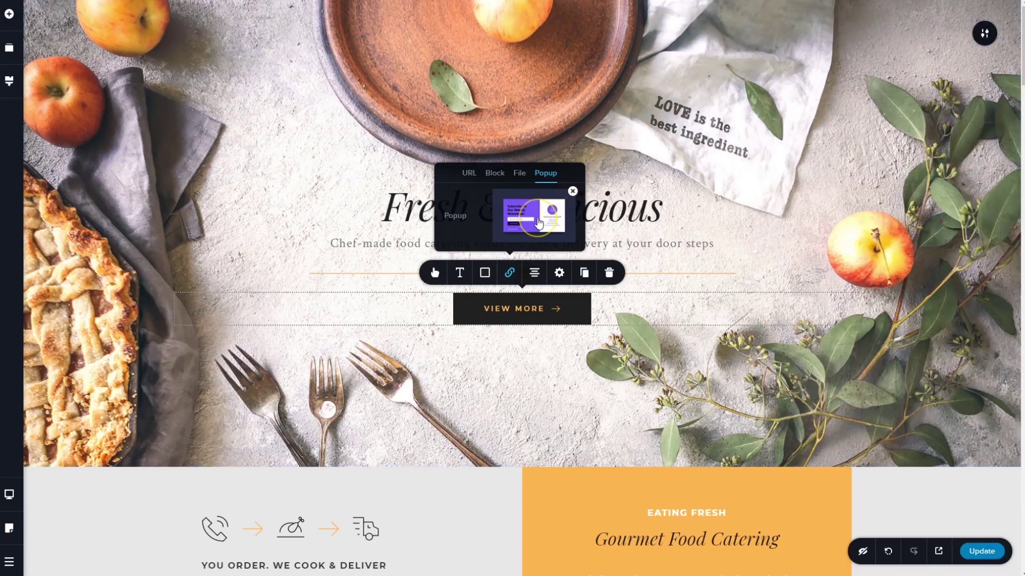
# - Give the newsletter popup a solid orange overlay at 100% opacity
pyautogui.click(539, 222)
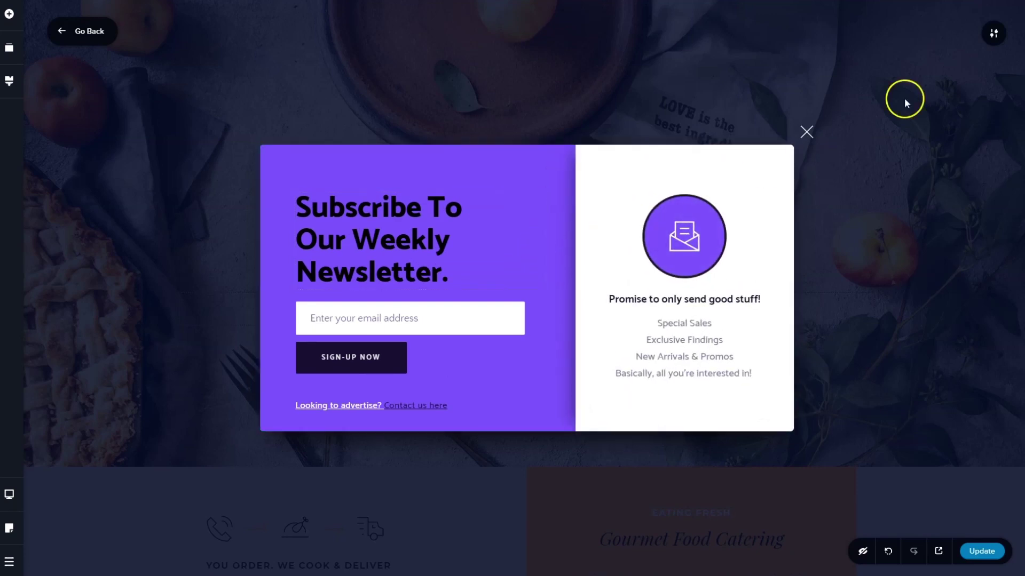
pyautogui.click(991, 36)
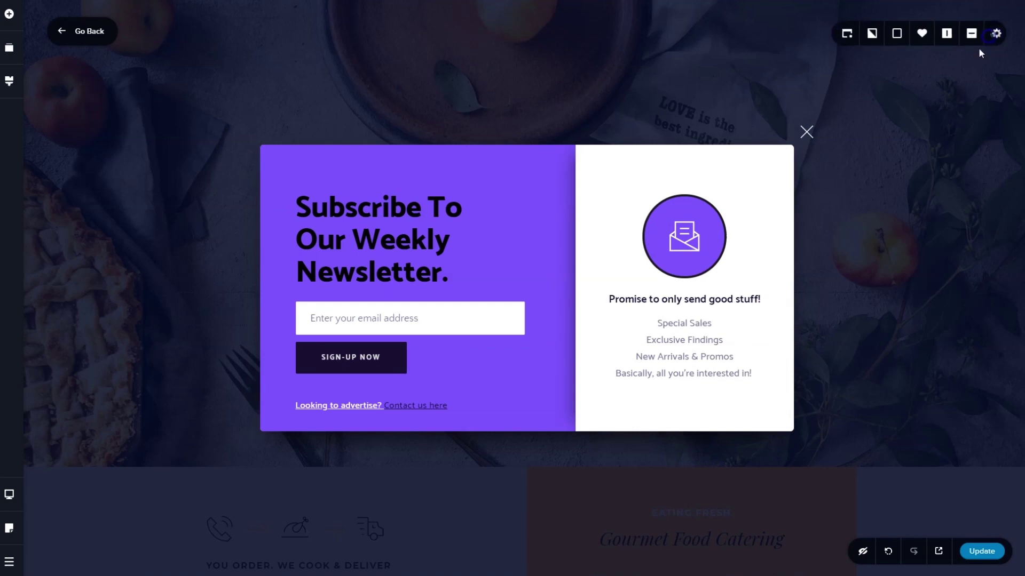
pyautogui.click(890, 33)
pyautogui.click(861, 183)
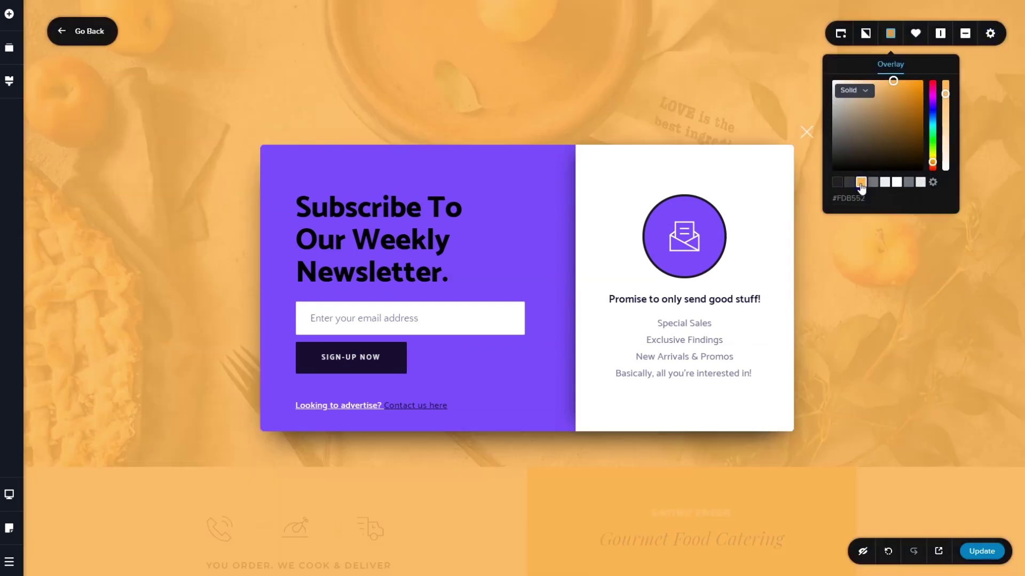
pyautogui.moveTo(945, 94)
pyautogui.mouseDown()
pyautogui.moveTo(945, 164)
pyautogui.moveTo(948, 77)
pyautogui.moveTo(945, 104)
pyautogui.mouseUp()
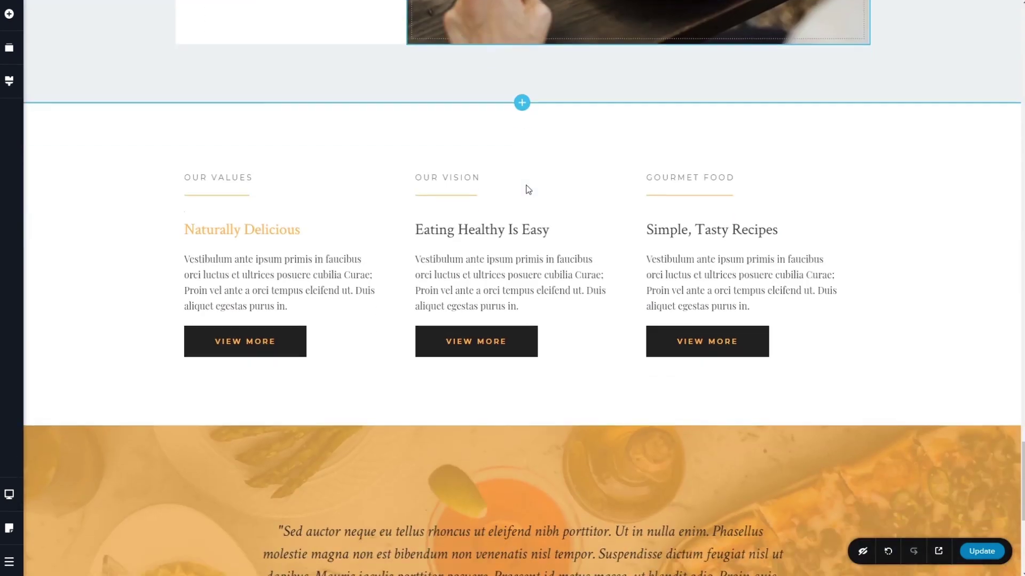
# - Try the Popup link type on the first column's VIEW MORE button, then cancel
pyautogui.click(245, 332)
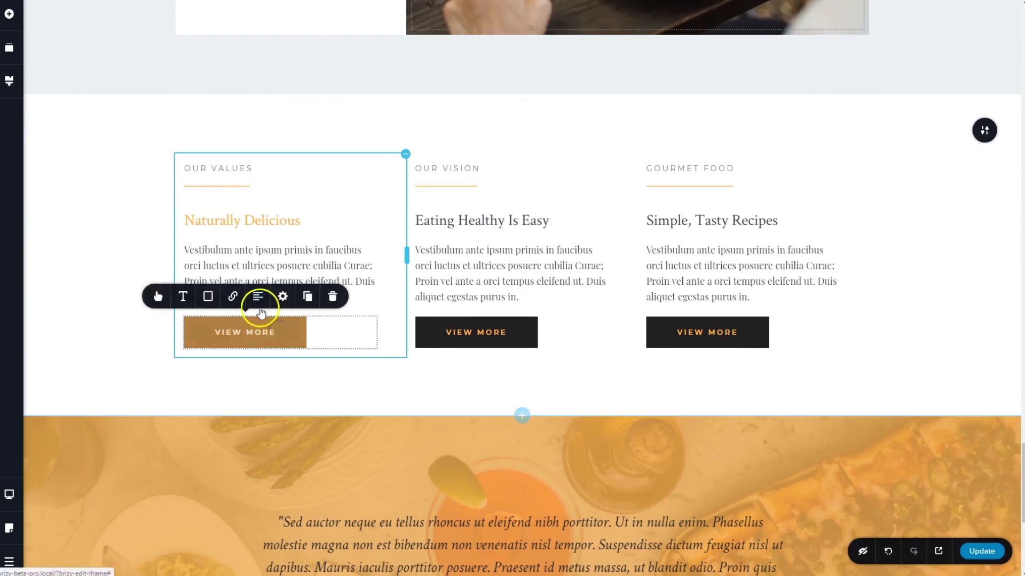
pyautogui.click(232, 296)
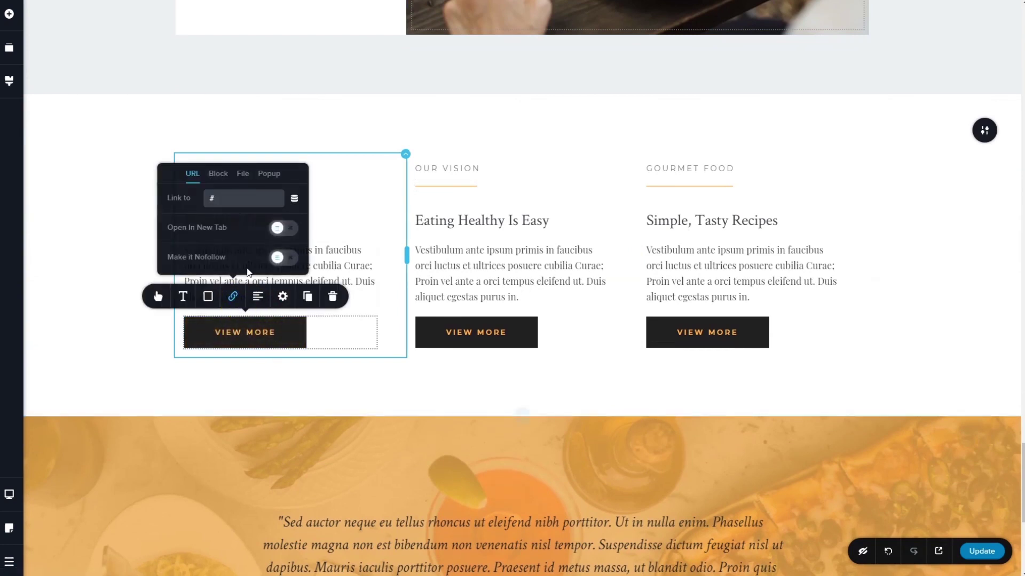
pyautogui.click(275, 177)
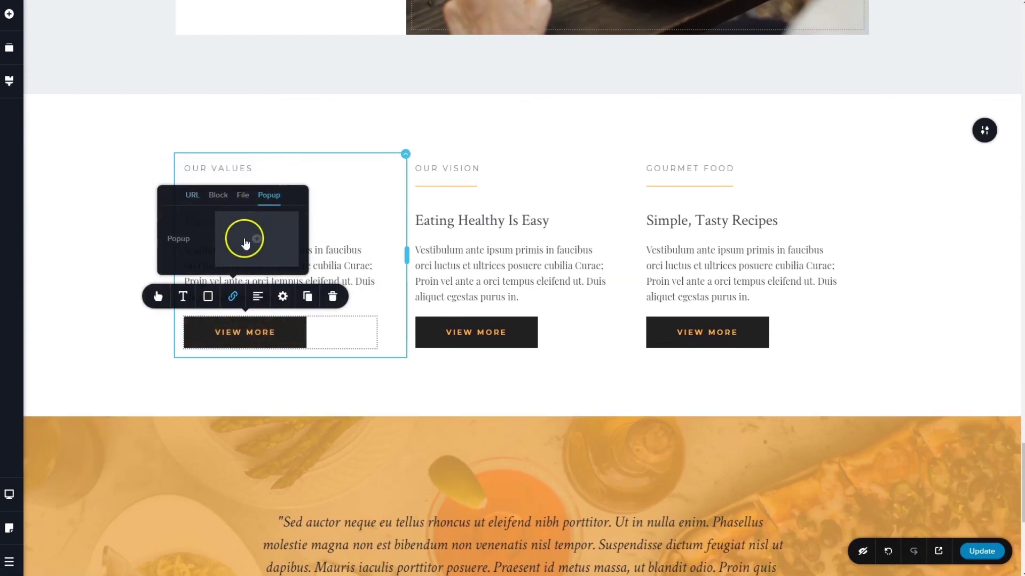
pyautogui.click(119, 228)
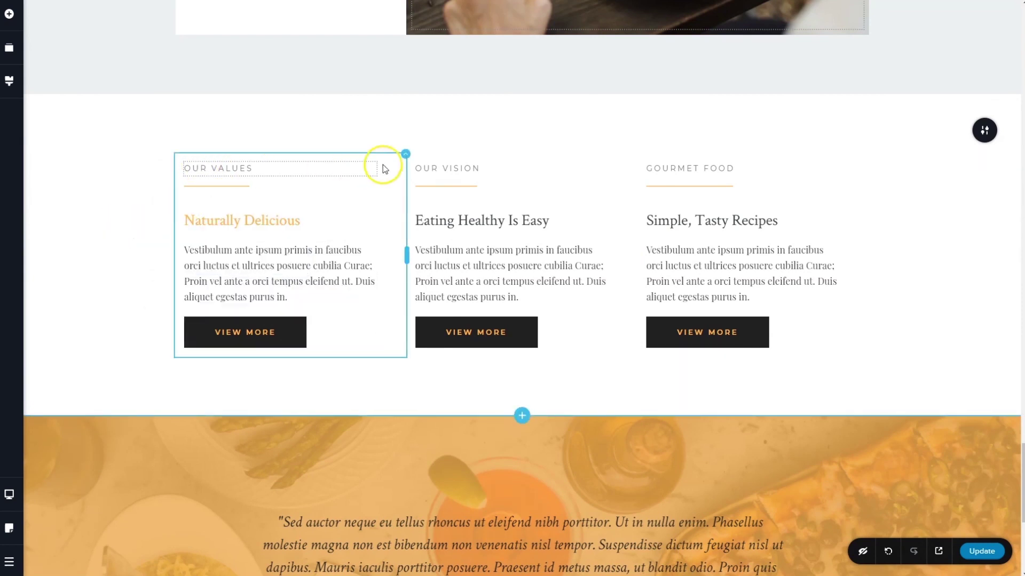
# - Select the OUR VALUES heading in the first values column and bring up its link options
pyautogui.click(407, 154)
pyautogui.click(381, 125)
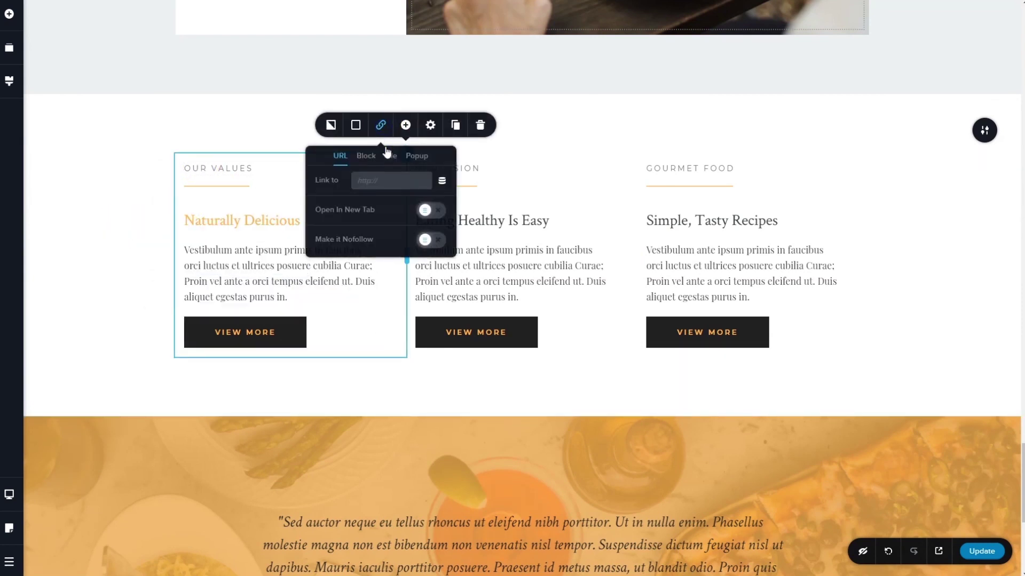
pyautogui.click(243, 168)
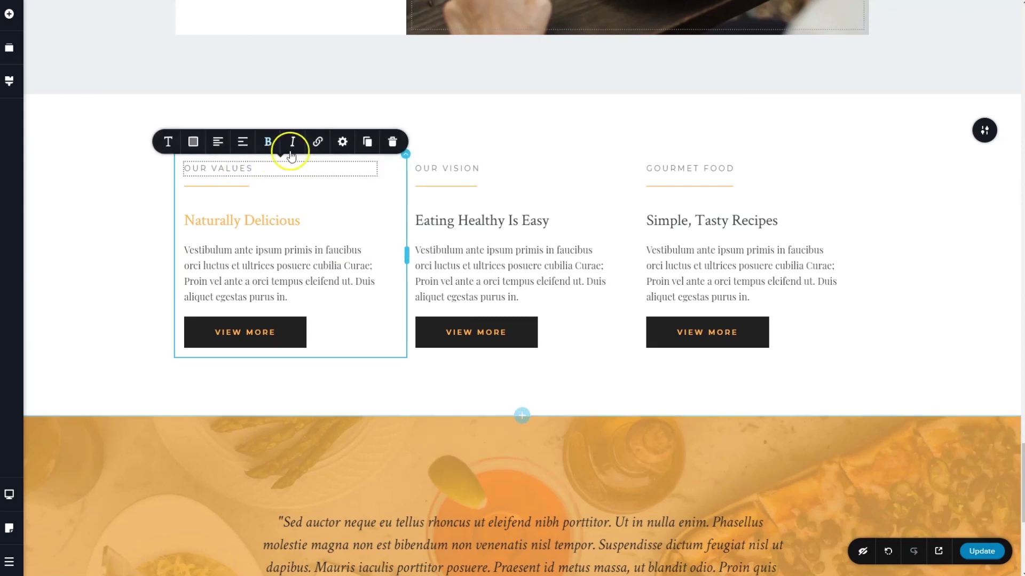
pyautogui.click(319, 142)
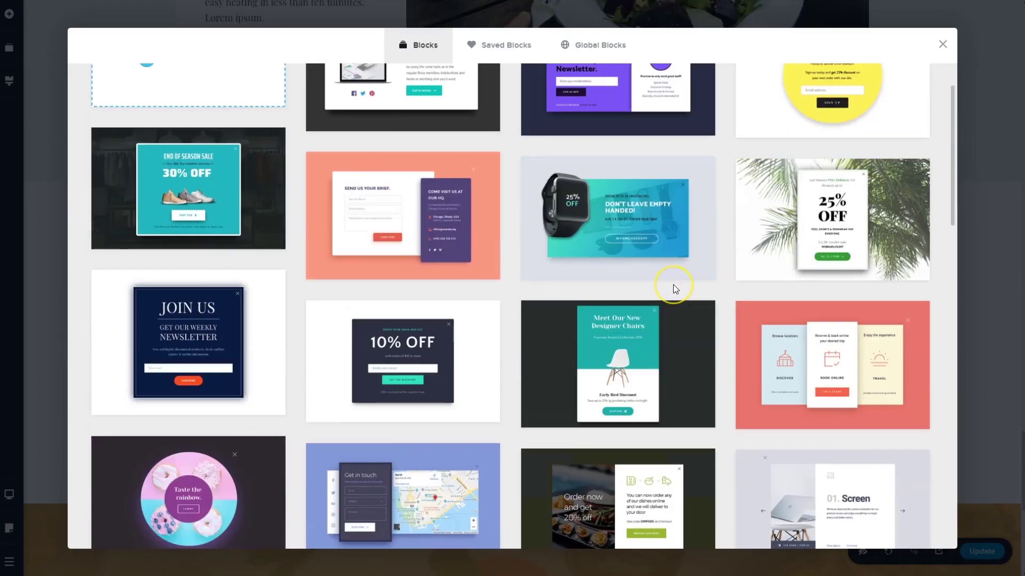
pyautogui.scroll(-2, 673, 288)
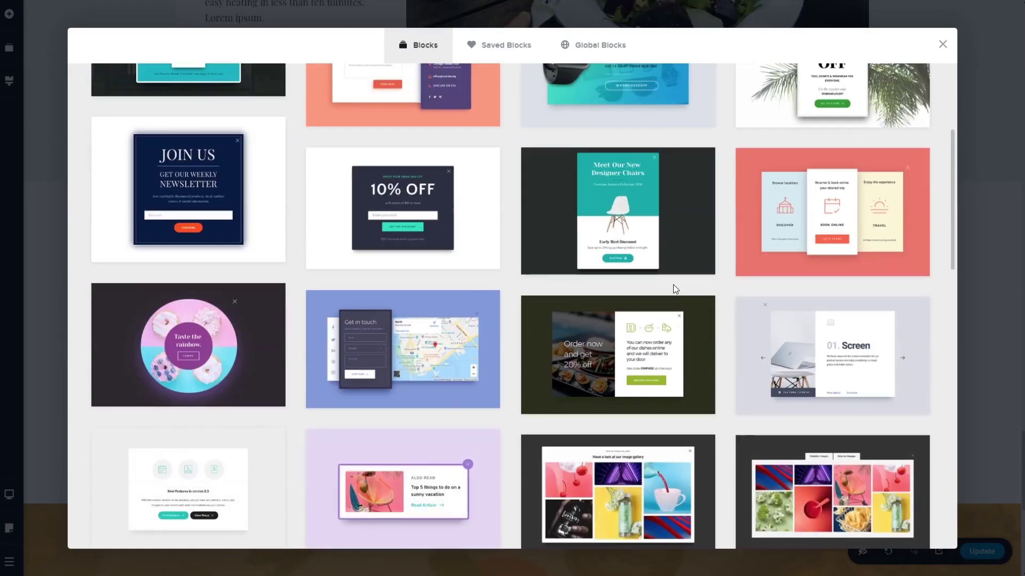
pyautogui.scroll(-2, 673, 288)
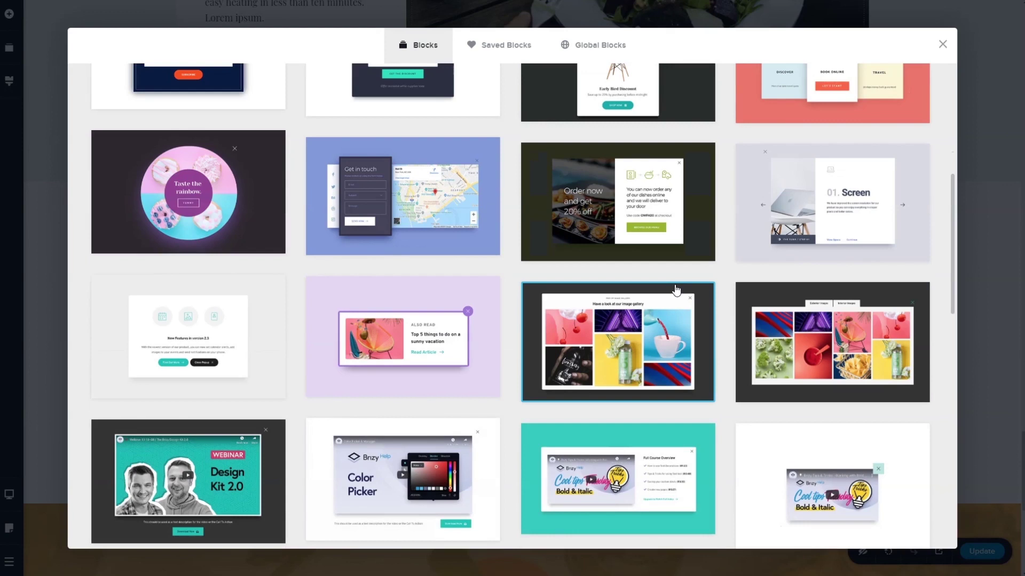
pyautogui.scroll(-3, 675, 290)
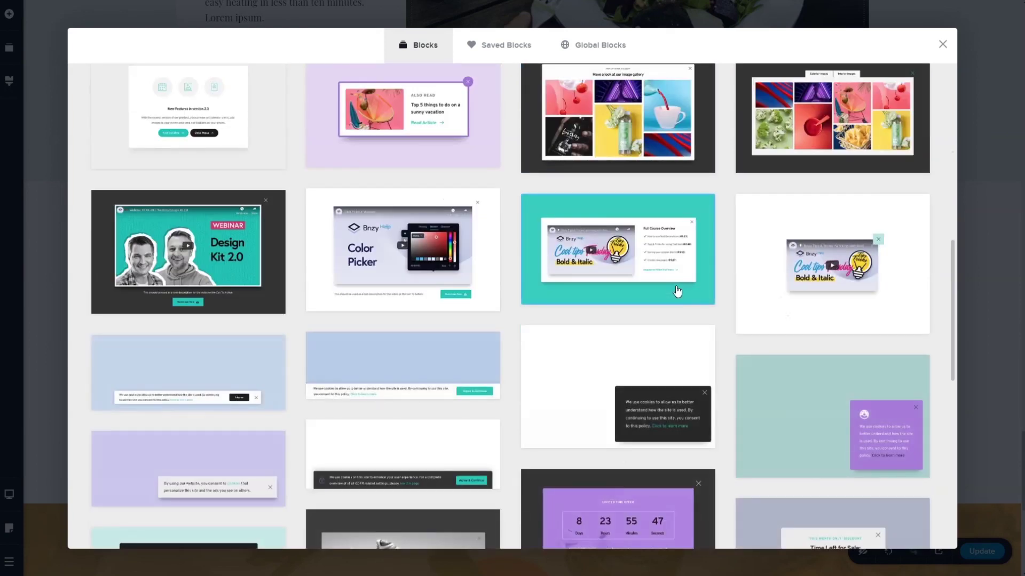
pyautogui.scroll(-2, 676, 291)
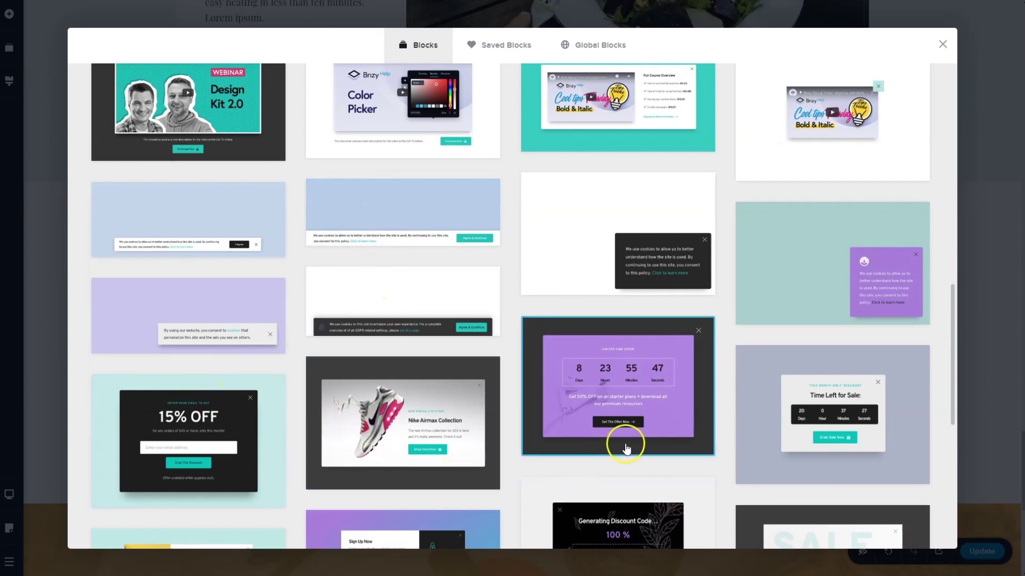
pyautogui.scroll(-3, 626, 447)
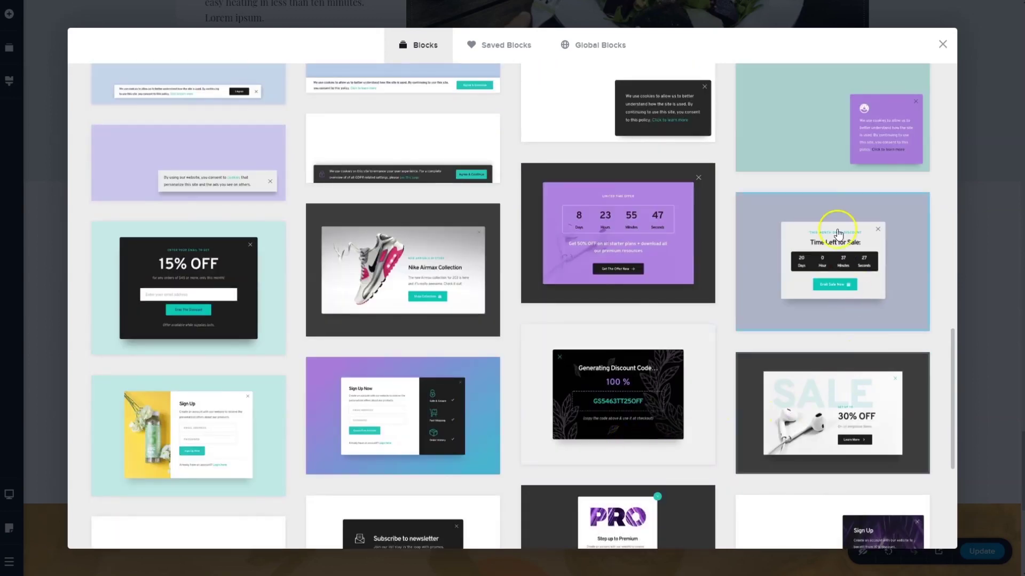
pyautogui.scroll(5, 553, 212)
pyautogui.scroll(5, 552, 212)
pyautogui.scroll(5, 553, 213)
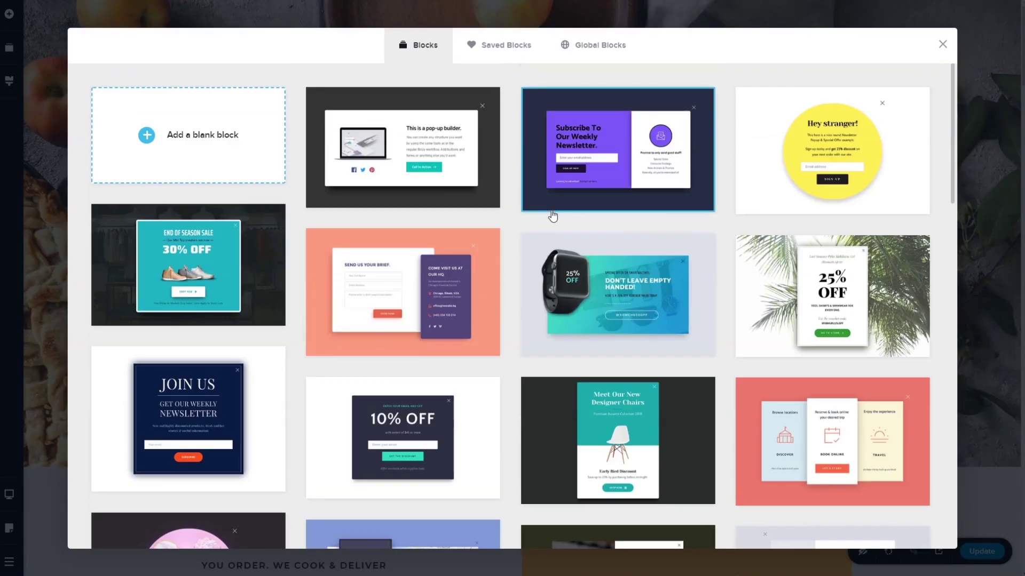
# - Attach the 'Subscribe To Our Weekly Newsletter' popup design to the hero View More button
pyautogui.click(608, 151)
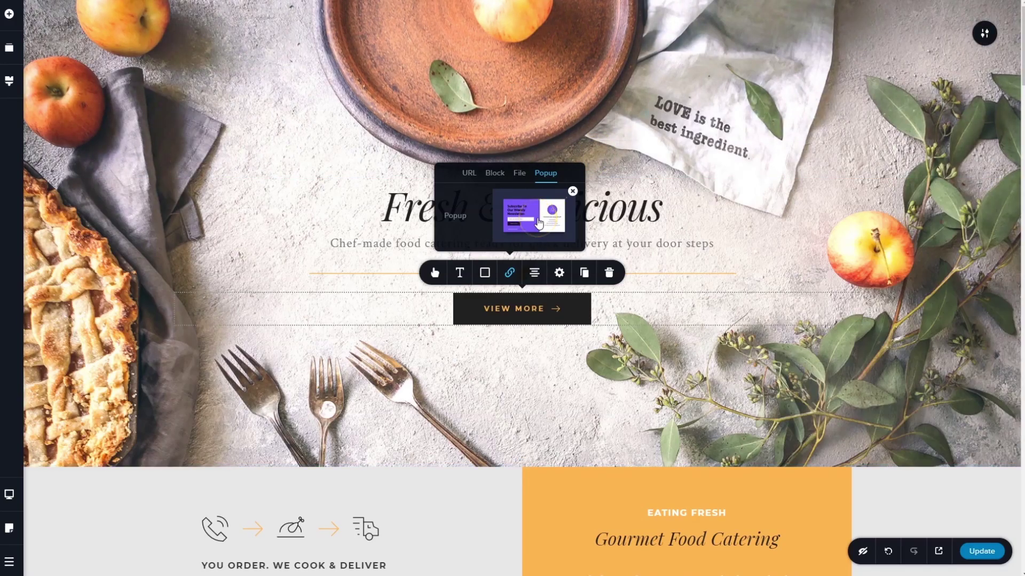
# - Link the Our Vision View More button to a new blank popup and begin adding content
pyautogui.click(538, 223)
pyautogui.click(183, 136)
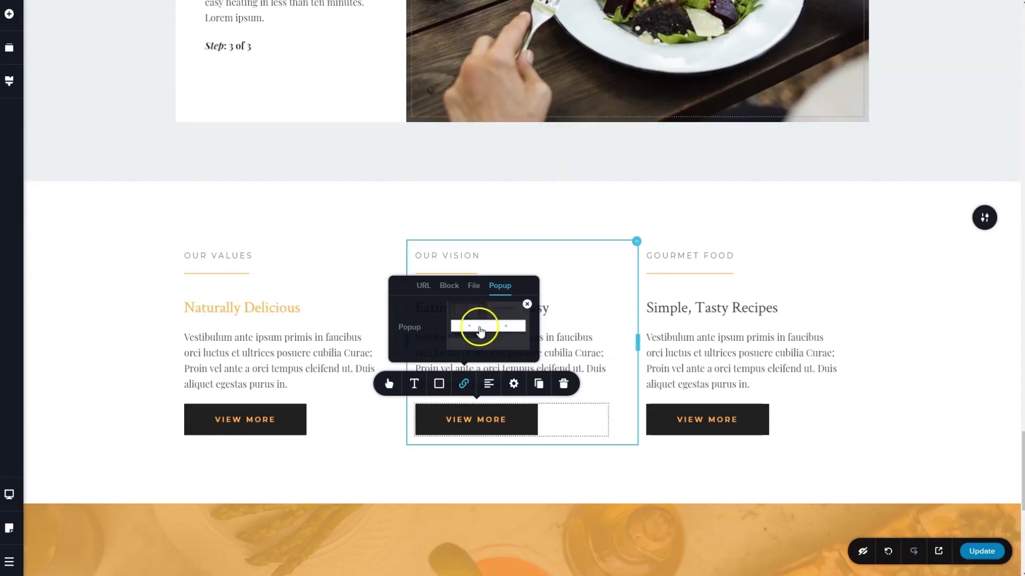
pyautogui.click(356, 288)
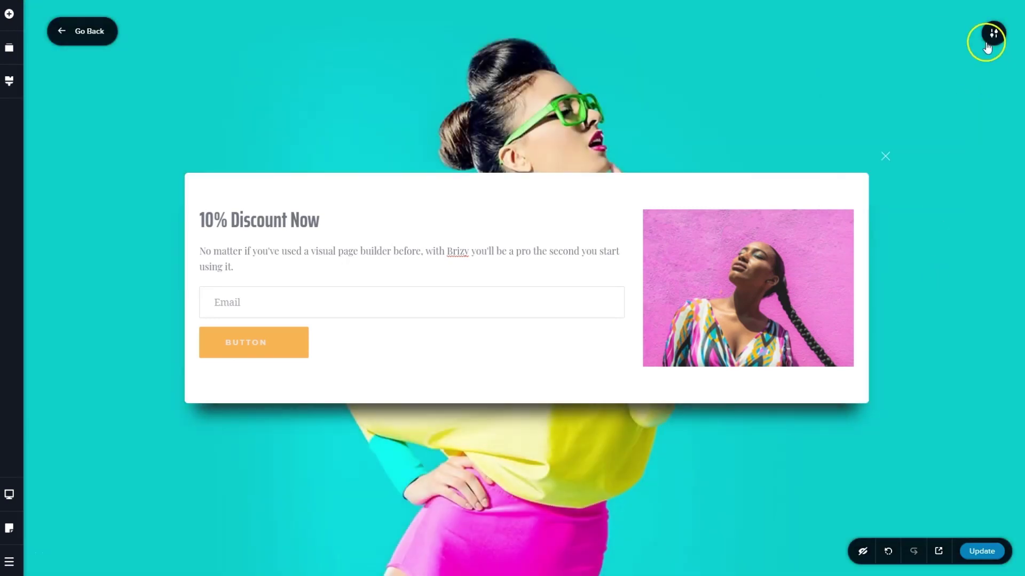
# - Align the discount popup to the screen bottom and adjust its Height slider
pyautogui.click(987, 36)
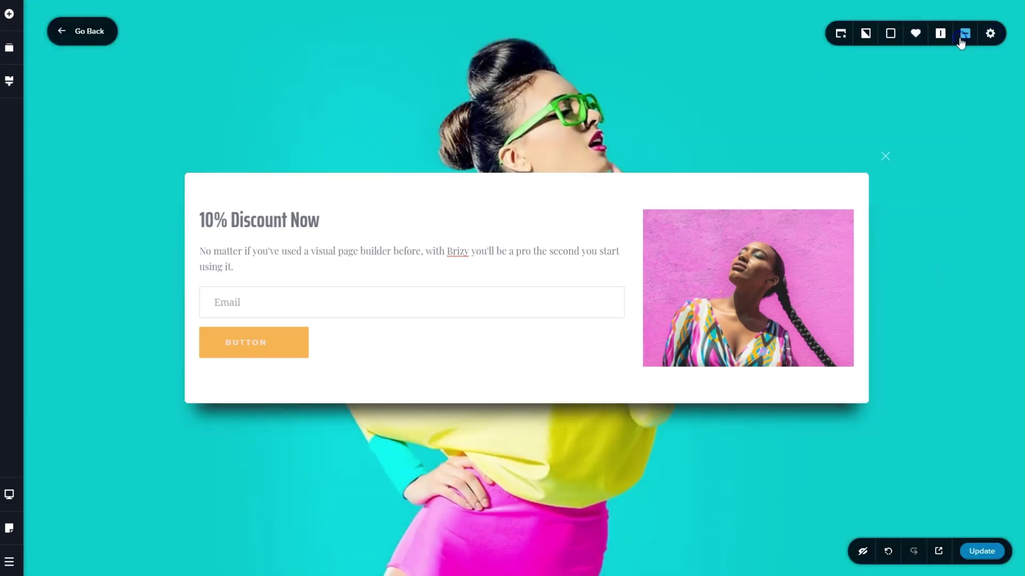
pyautogui.click(990, 34)
pyautogui.moveTo(932, 120); pyautogui.dragTo(916, 120)
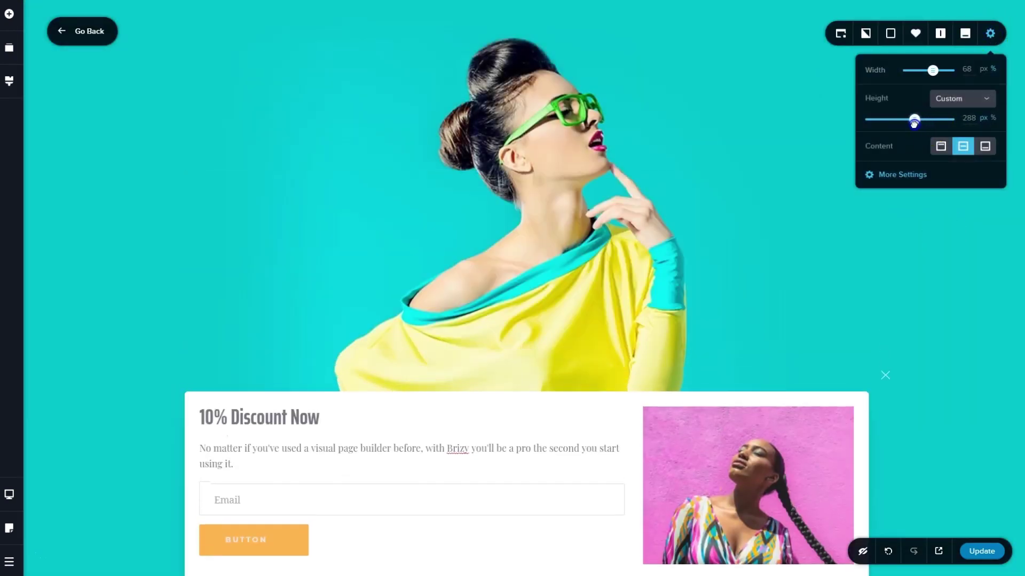
pyautogui.click(915, 263)
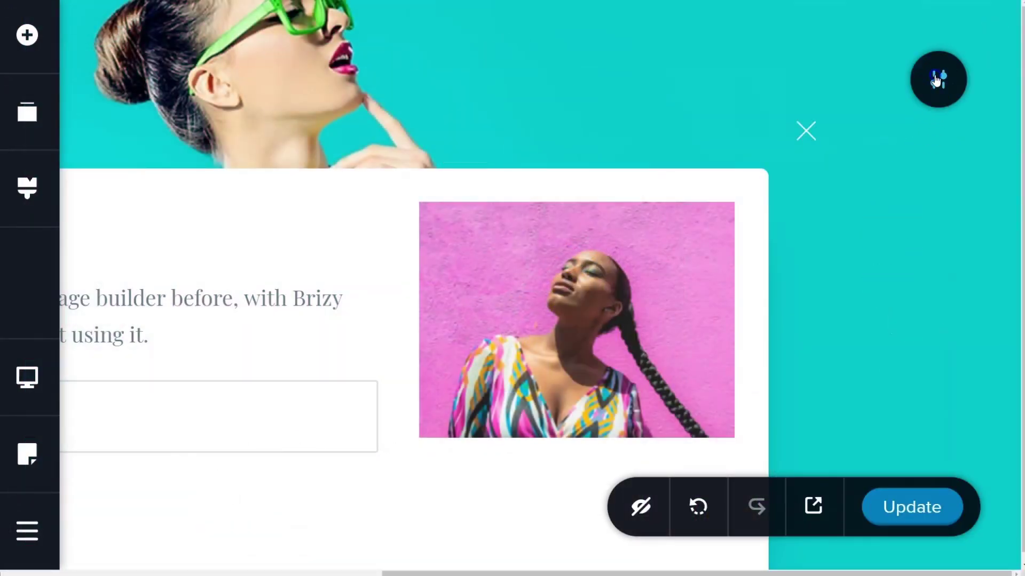
# - Turn on Make it Global for the discount popup
pyautogui.click(938, 78)
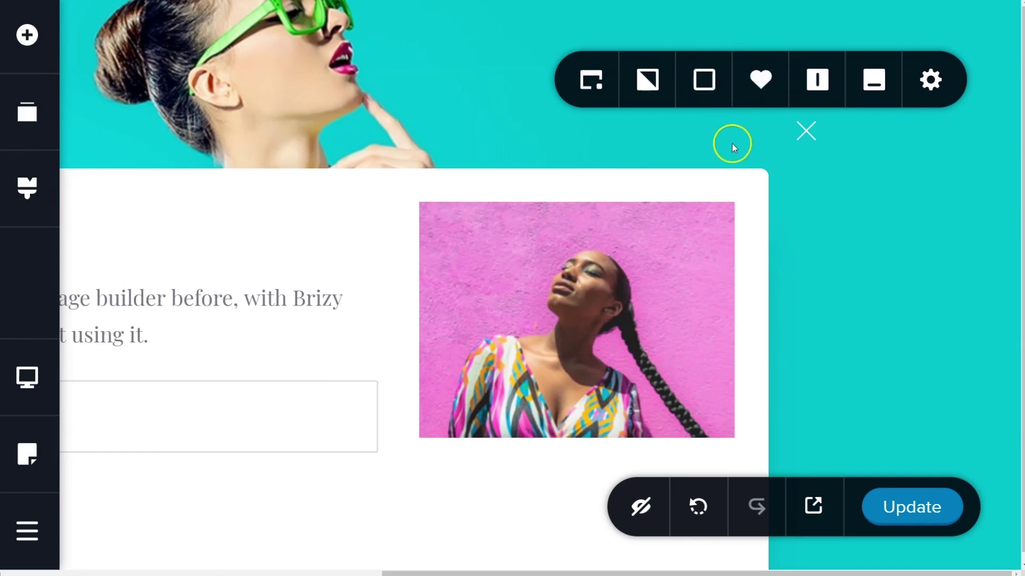
pyautogui.click(591, 79)
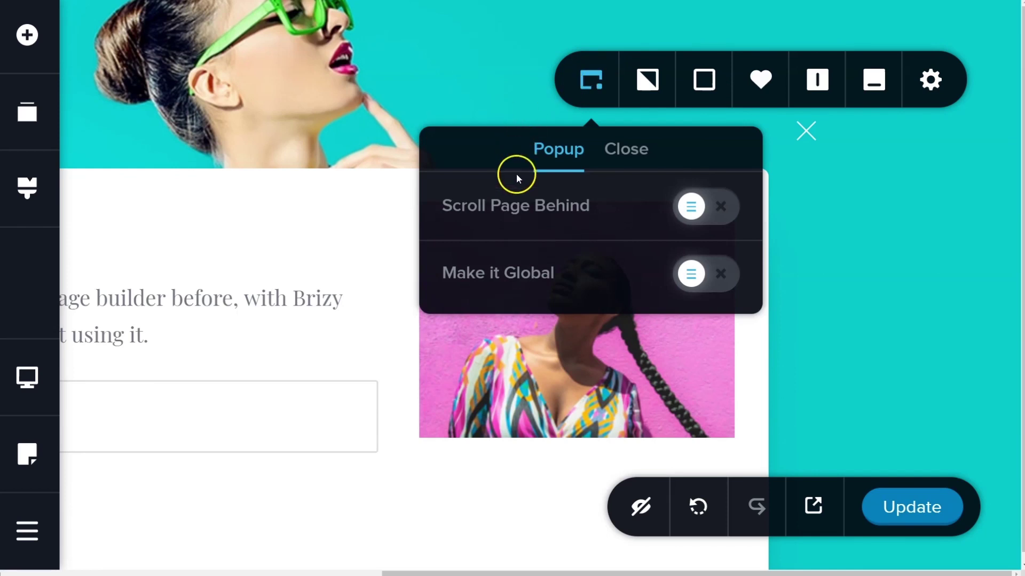
pyautogui.click(704, 274)
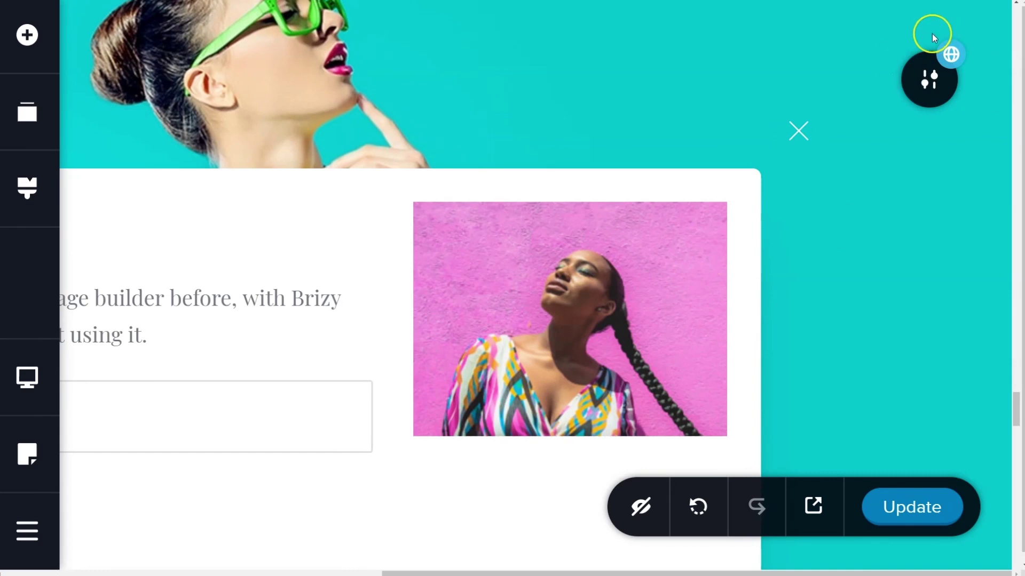
# - Enable Scroll Page Behind and check the popup's Close options
pyautogui.click(929, 79)
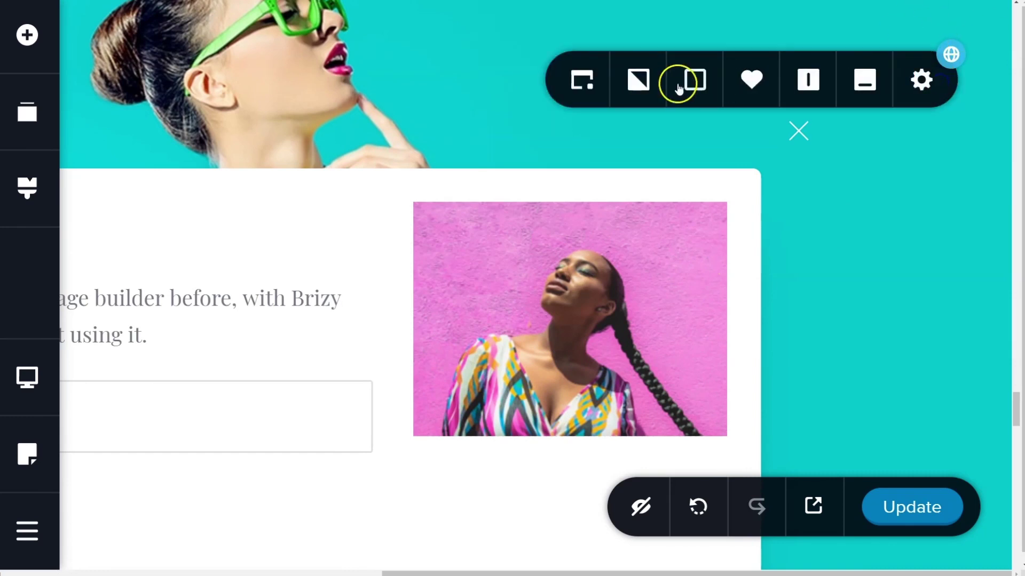
pyautogui.click(582, 81)
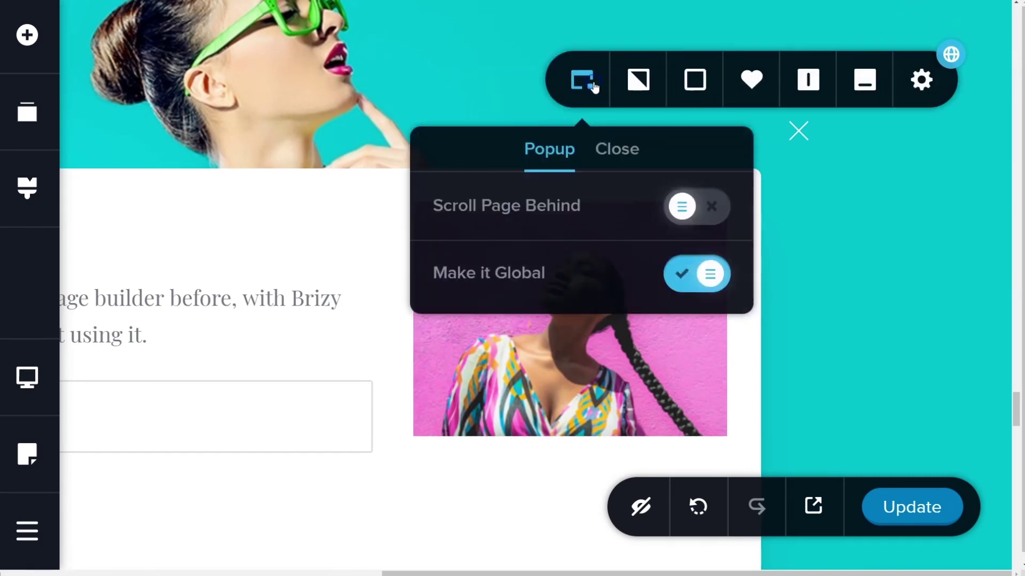
pyautogui.click(712, 206)
pyautogui.click(626, 157)
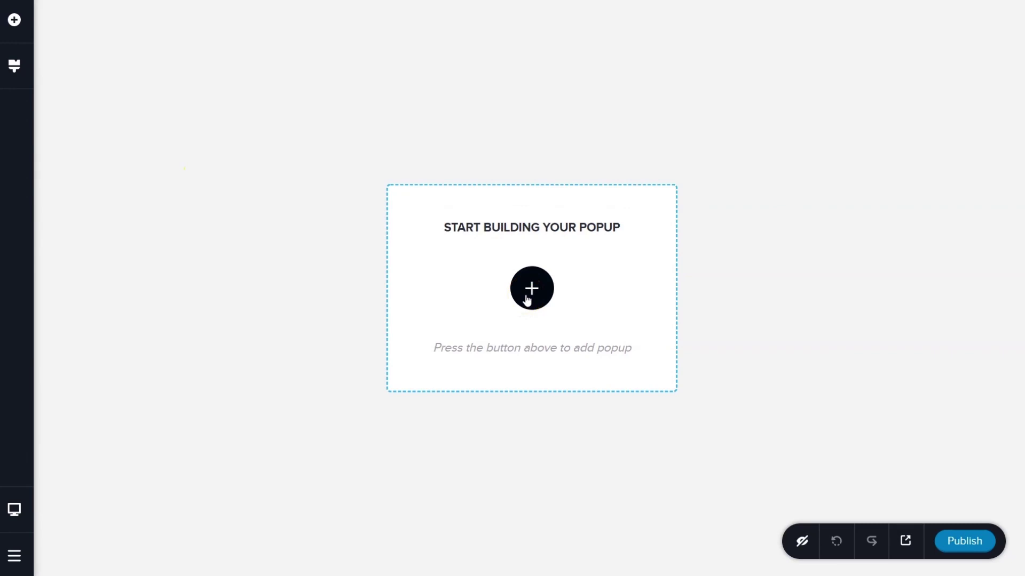
# - Insert the saved global '10% Discount Now' popup and bring up its trigger settings
pyautogui.click(531, 289)
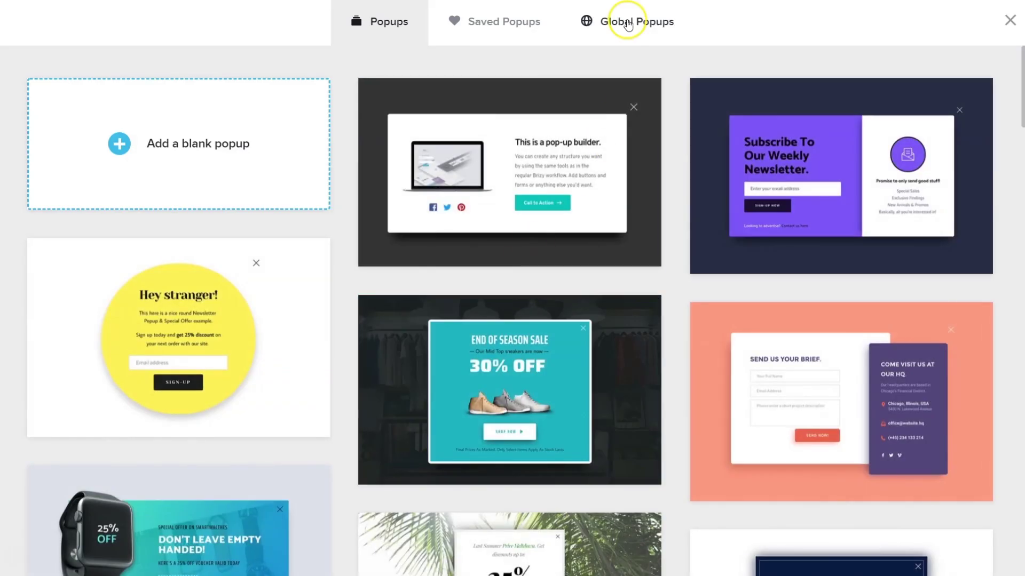
pyautogui.click(628, 22)
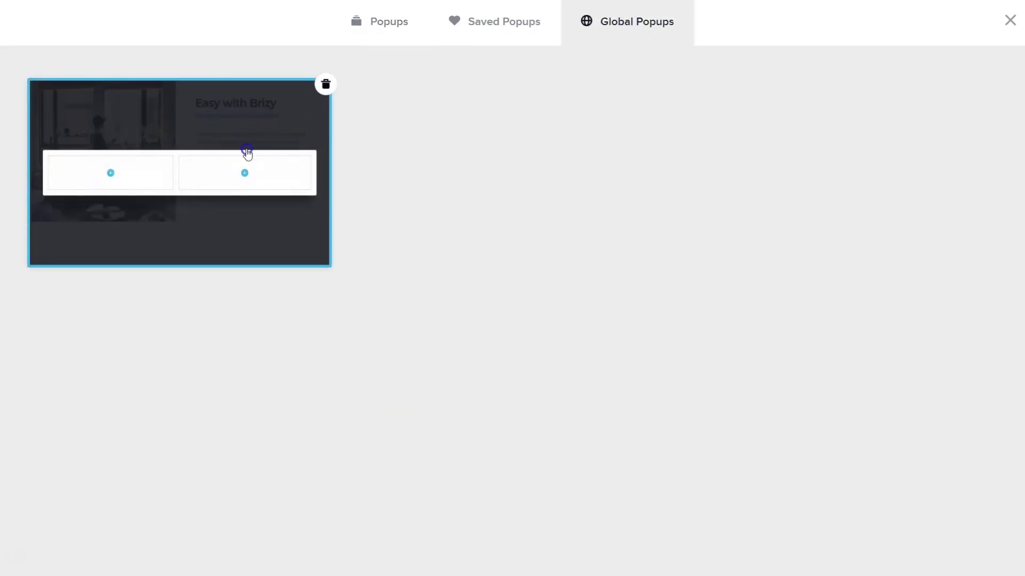
pyautogui.click(244, 152)
pyautogui.click(738, 47)
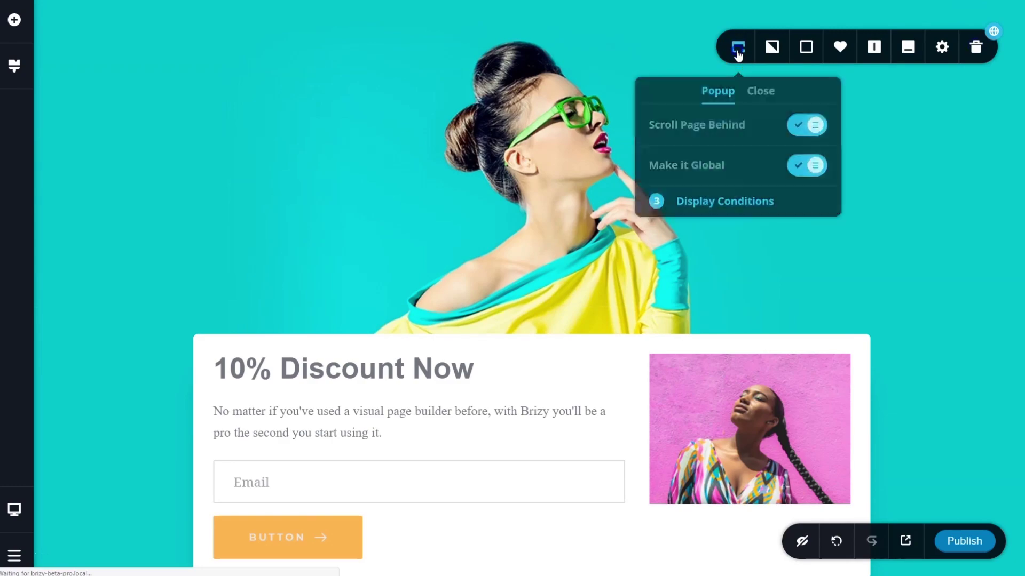
pyautogui.click(709, 198)
# - Add a Show After X trigger set to 3 sessions
pyautogui.click(480, 203)
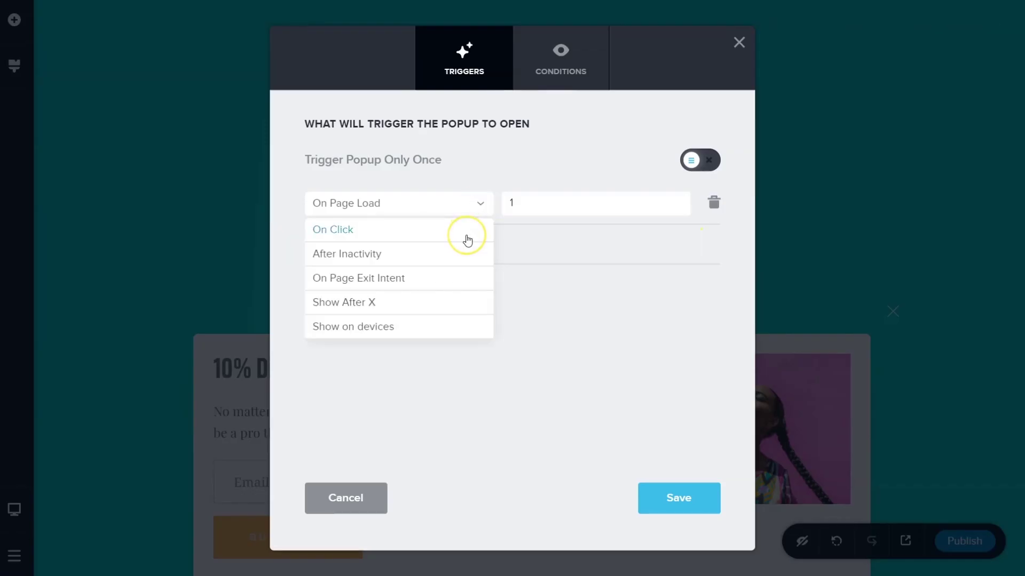
pyautogui.scroll(-3, 467, 240)
pyautogui.scroll(3, 467, 240)
pyautogui.click(532, 240)
pyautogui.click(393, 244)
pyautogui.click(480, 245)
pyautogui.click(392, 316)
pyautogui.click(496, 245)
pyautogui.click(480, 272)
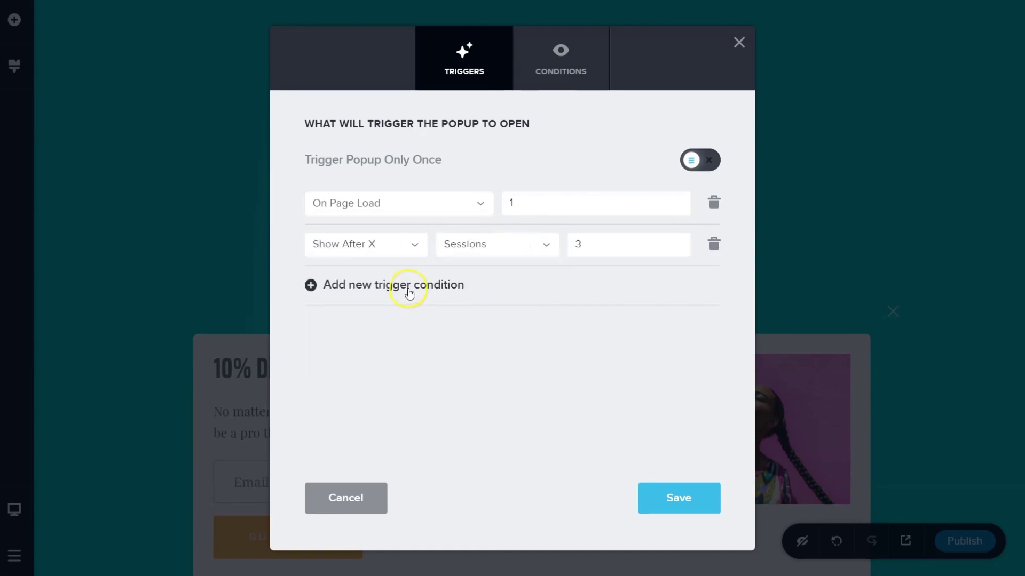
# - Add a Show on devices trigger limited to Mobile
pyautogui.click(392, 285)
pyautogui.click(399, 358)
pyautogui.click(597, 284)
pyautogui.click(561, 353)
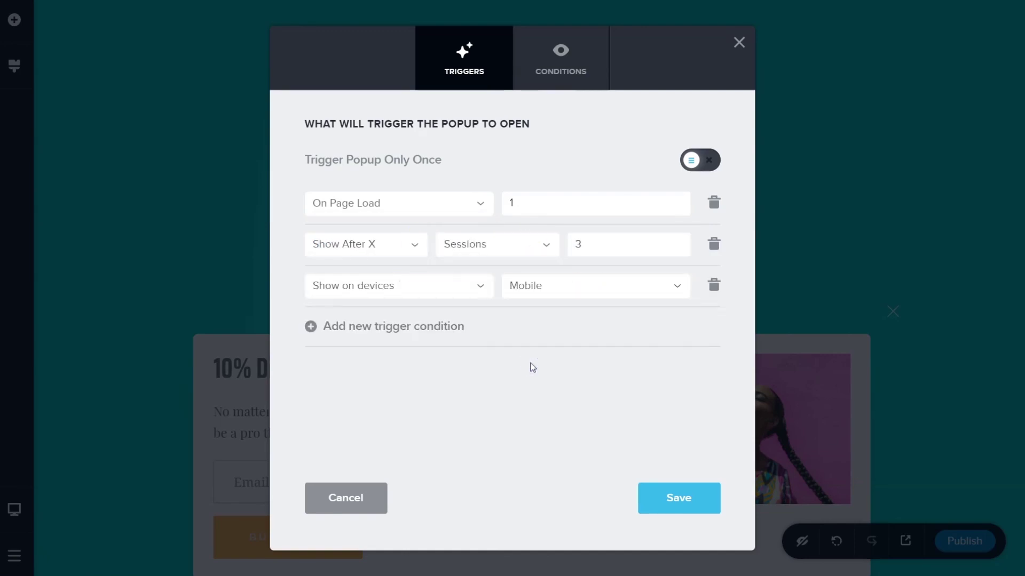
# - Set display conditions to include all Pages and add a page exclusion rule
pyautogui.click(561, 60)
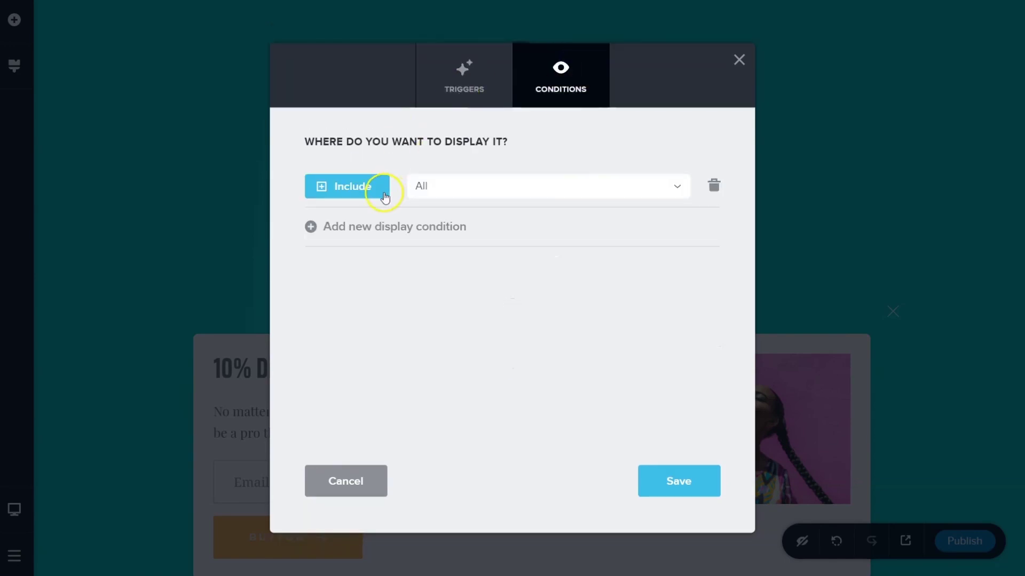
pyautogui.click(441, 186)
pyautogui.click(436, 260)
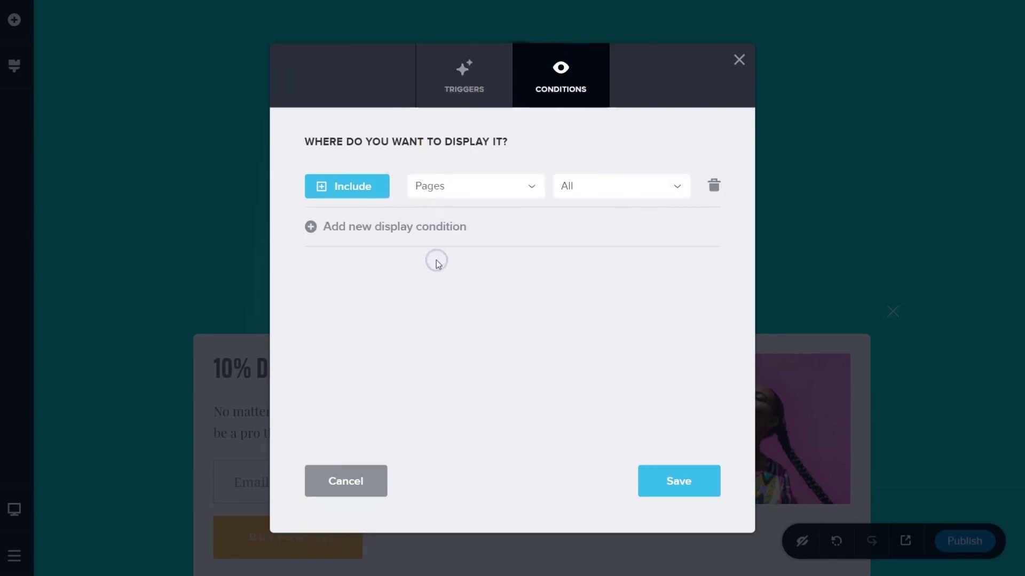
pyautogui.click(313, 226)
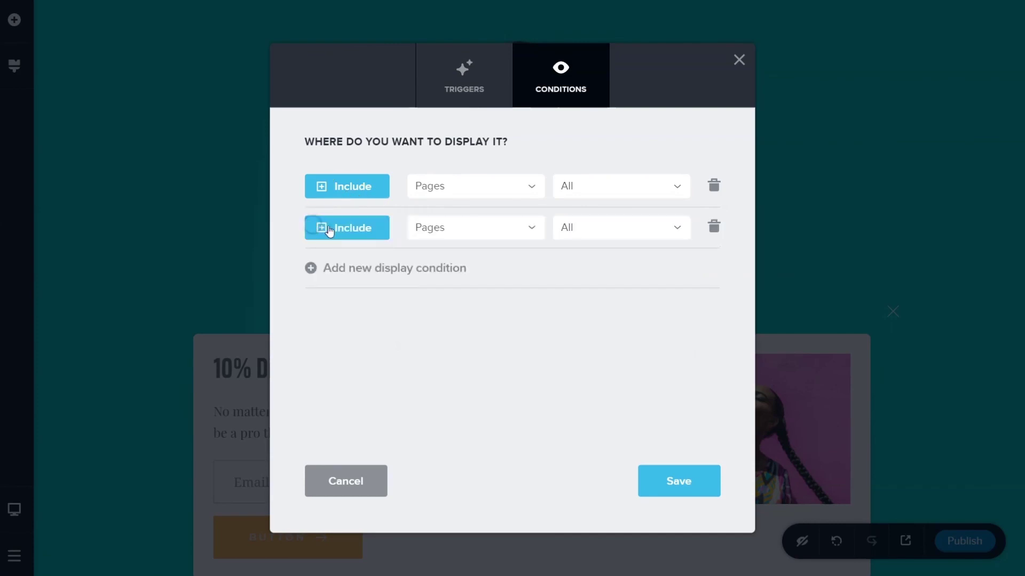
pyautogui.click(623, 235)
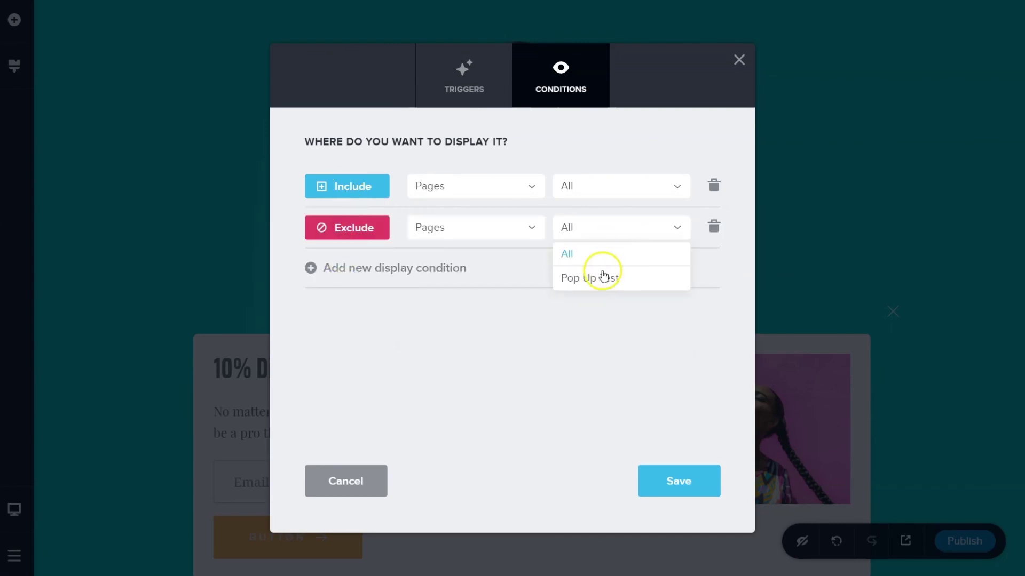
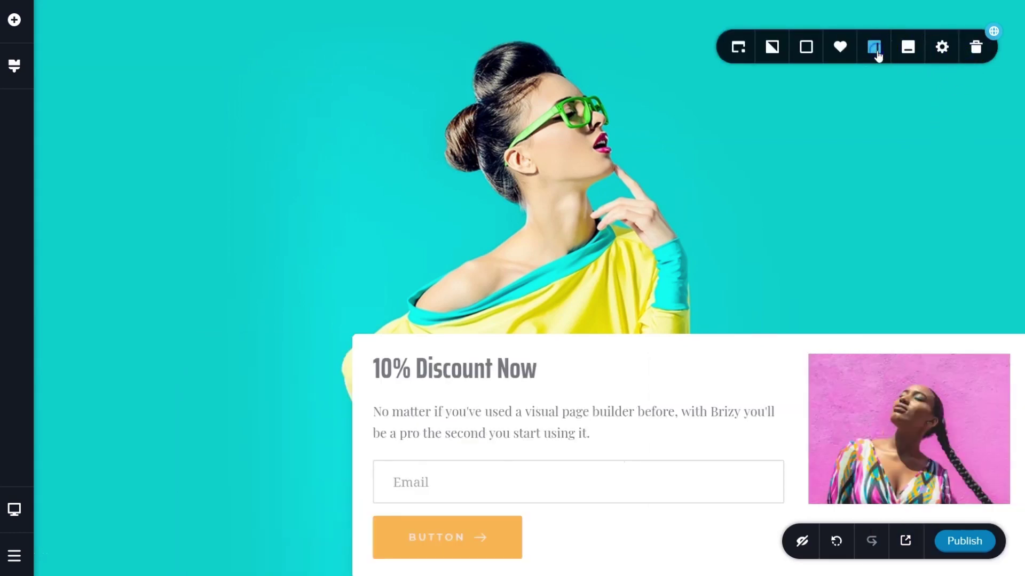
# - Centre the popup on the page, make its background transparent, and check its text colour options
pyautogui.click(874, 48)
pyautogui.click(195, 168)
pyautogui.click(195, 127)
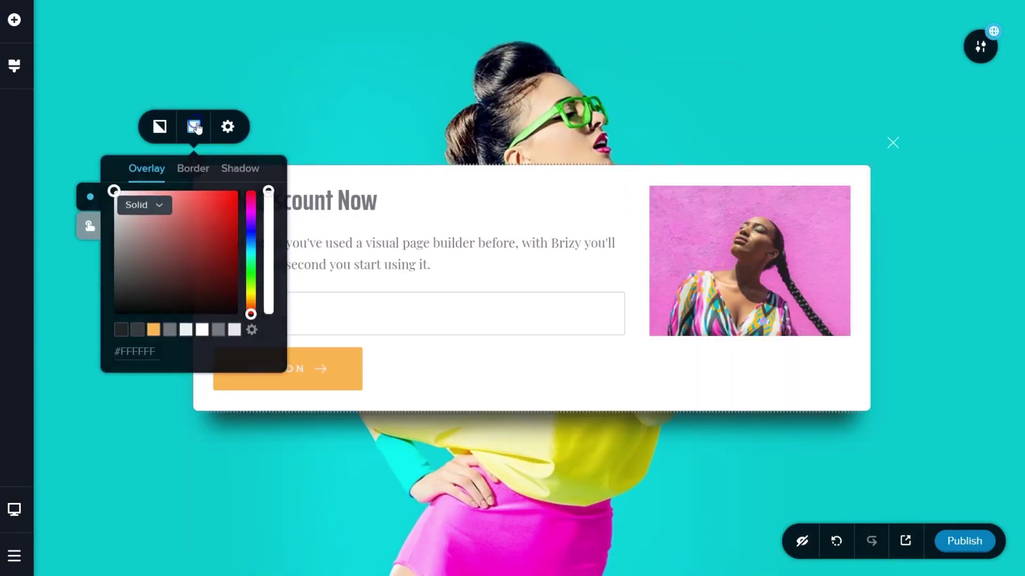
pyautogui.click(268, 312)
pyautogui.click(312, 241)
pyautogui.click(299, 158)
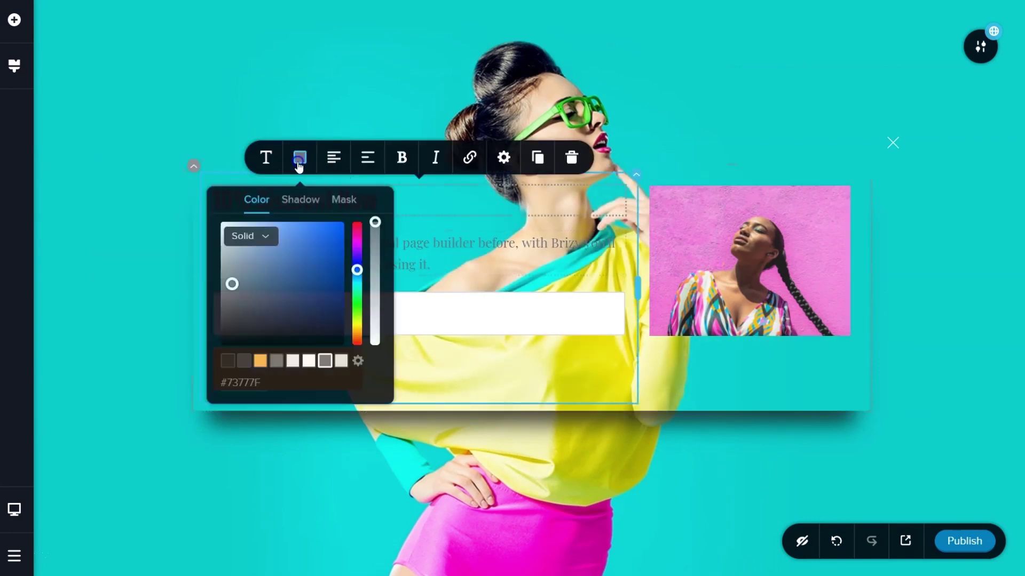
pyautogui.click(295, 200)
# - Replace the page background with the plates, apples and forks photo; give the popup dark grey
pyautogui.click(980, 47)
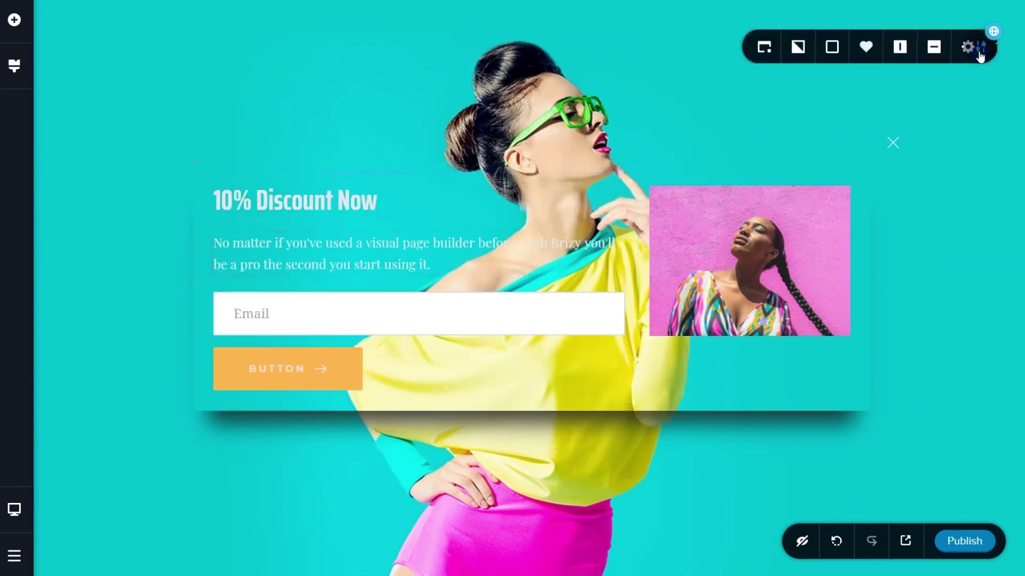
pyautogui.click(832, 47)
pyautogui.click(771, 48)
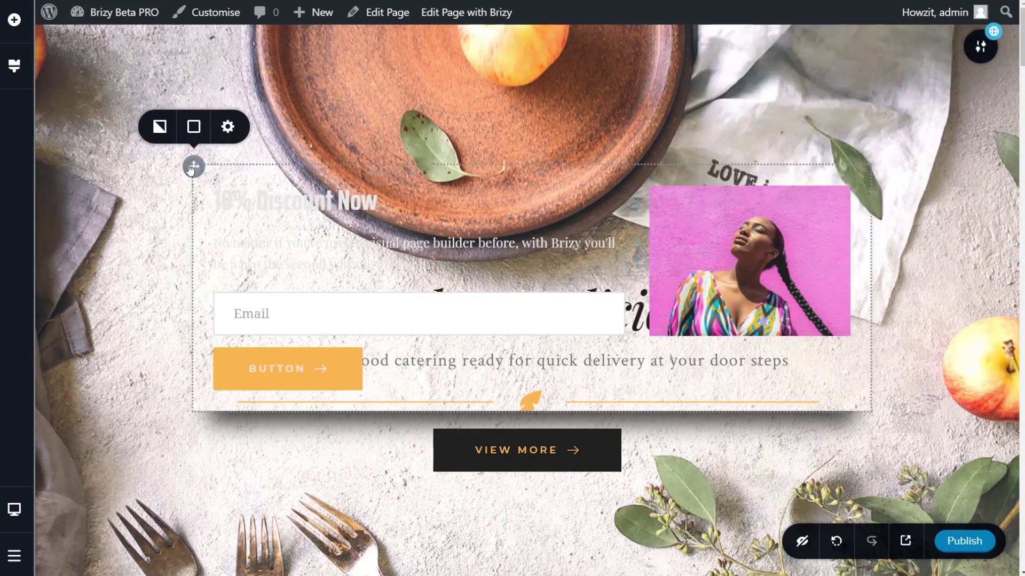
pyautogui.click(194, 127)
pyautogui.click(138, 329)
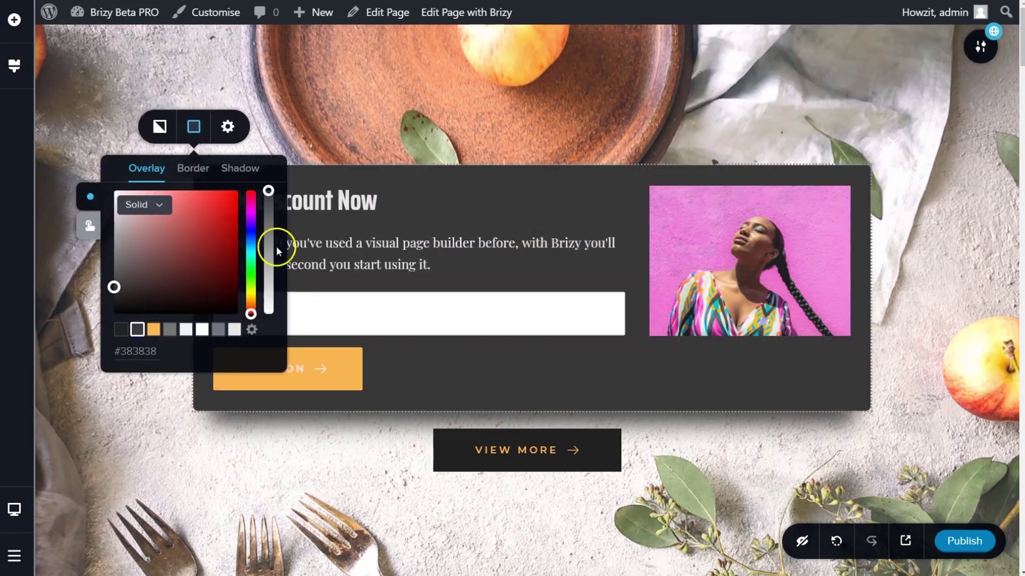